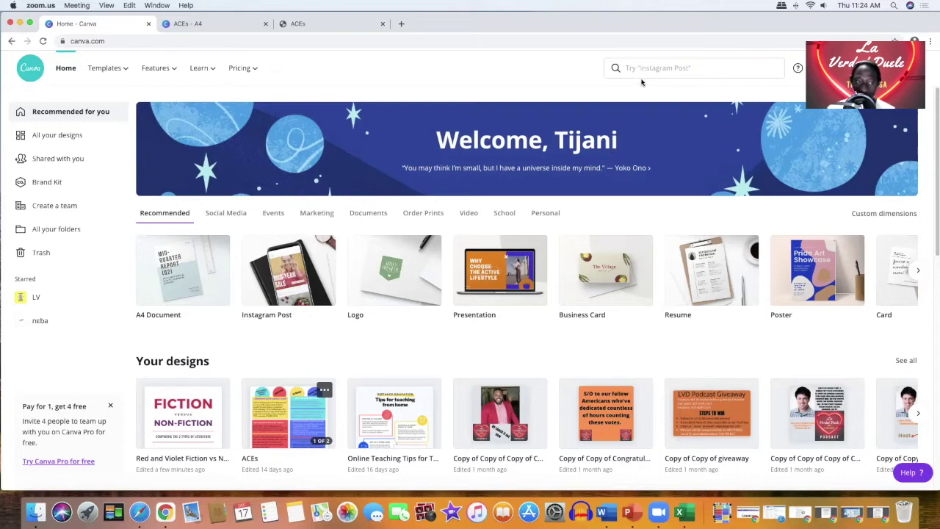
Step: Search Canva templates for 'Information sheet'
scroll(600, 157, down, 3)
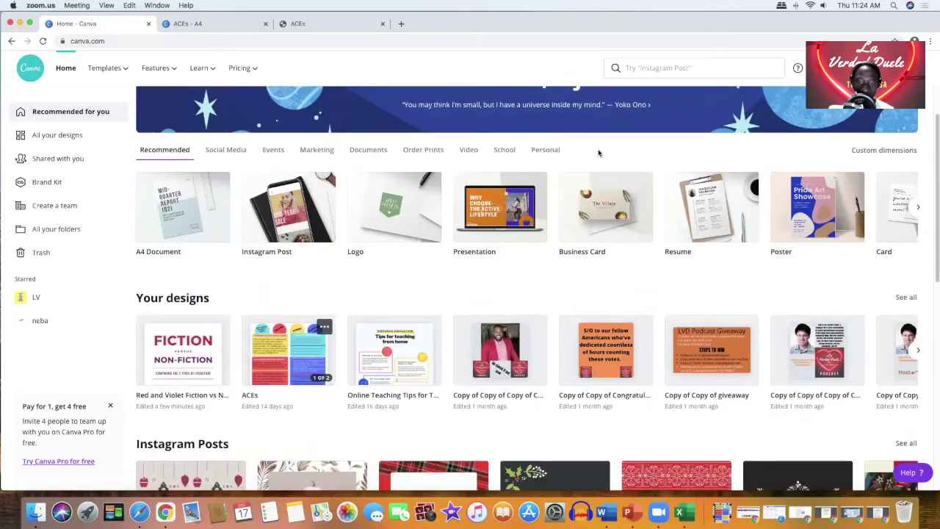
scroll(573, 151, up, 3)
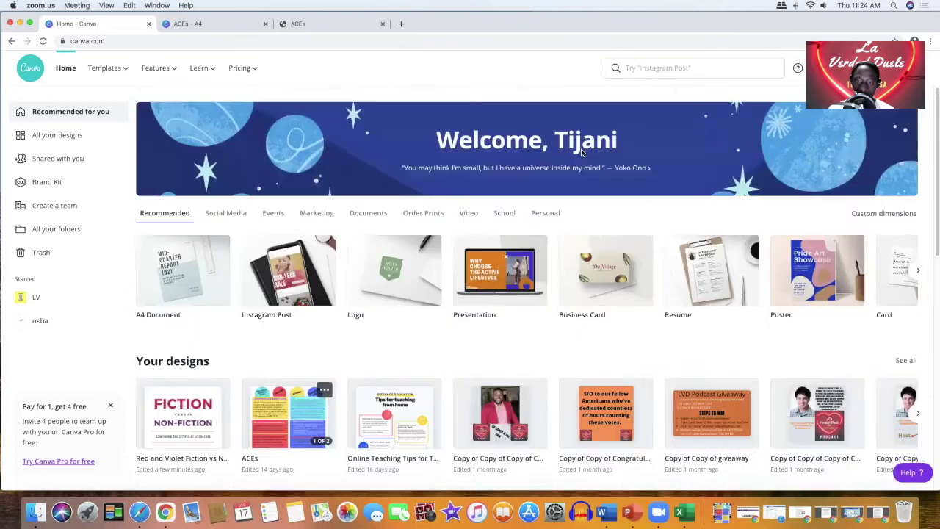
click(652, 70)
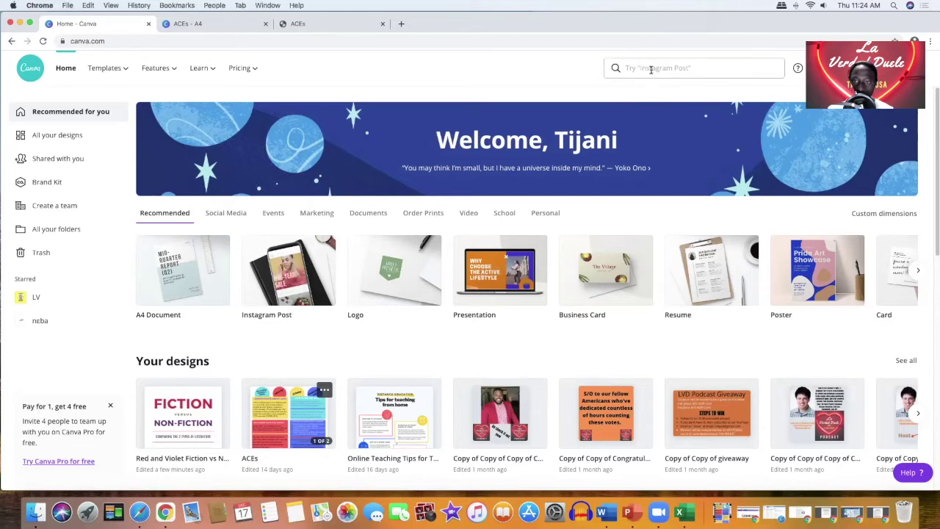
click(652, 70)
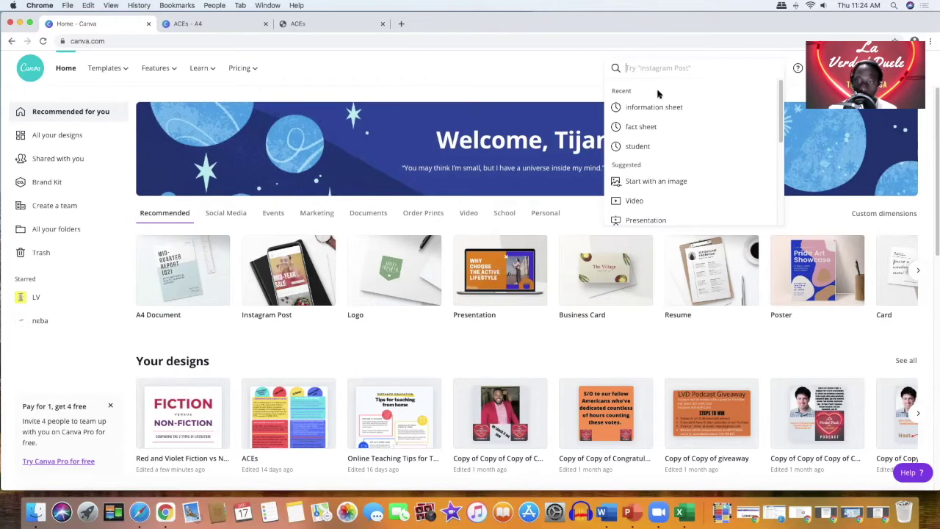
text(Inform)
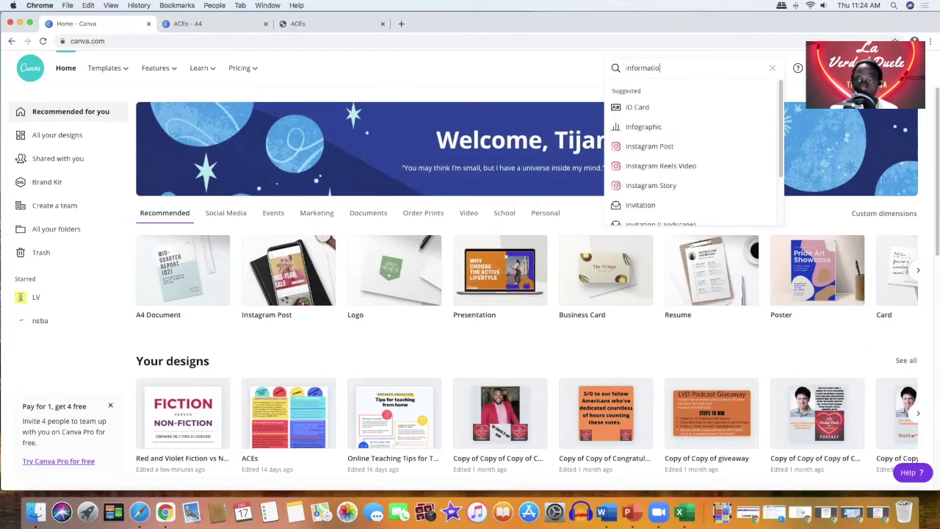
text(ation sheet)
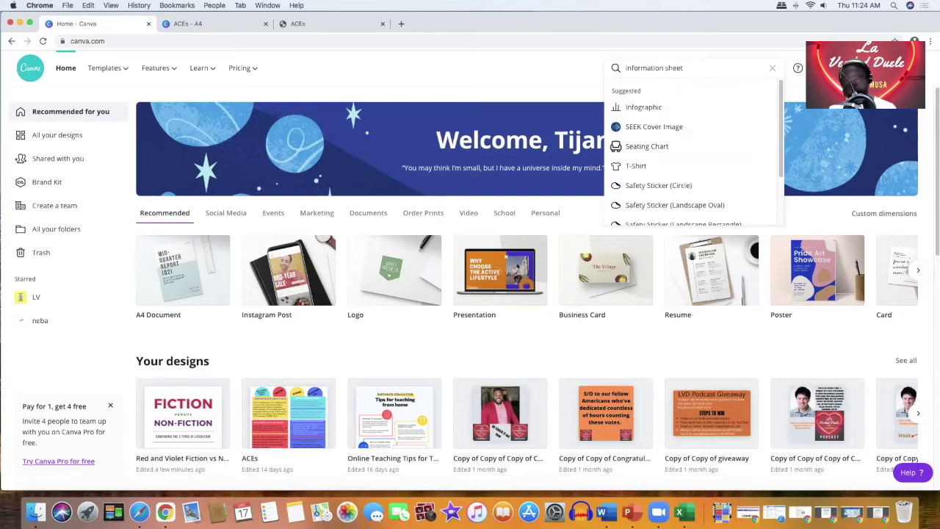
key(Return)
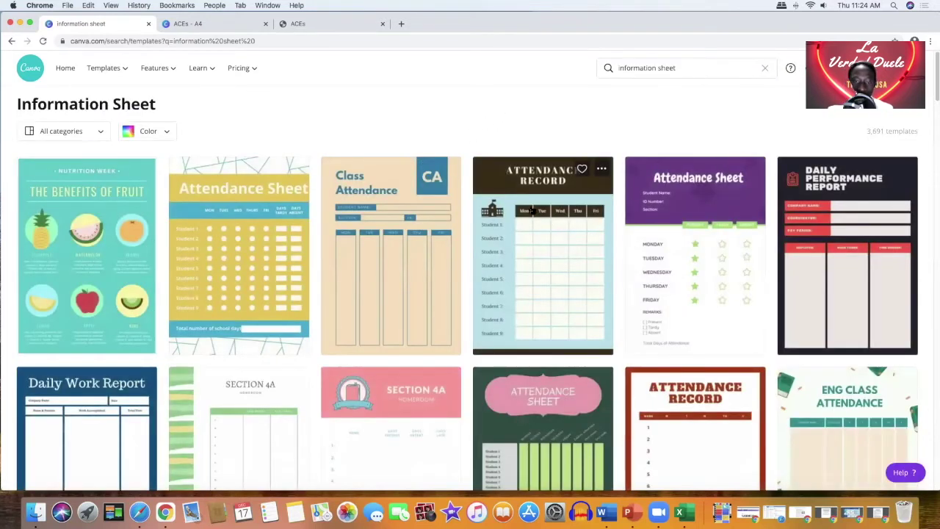
Step: Browse the information sheet template results, then go back to Canva Home and Your designs
scroll(559, 213, down, 2)
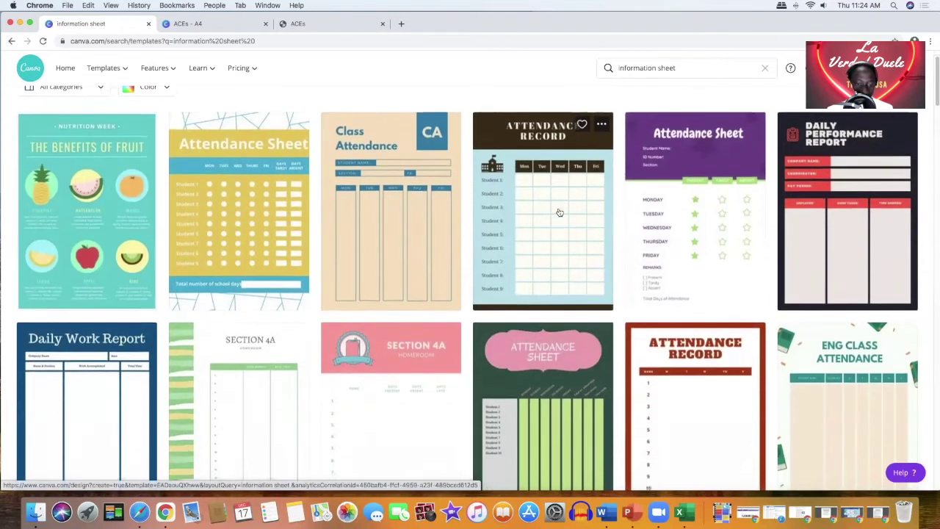
scroll(559, 212, down, 5)
scroll(558, 212, up, 4)
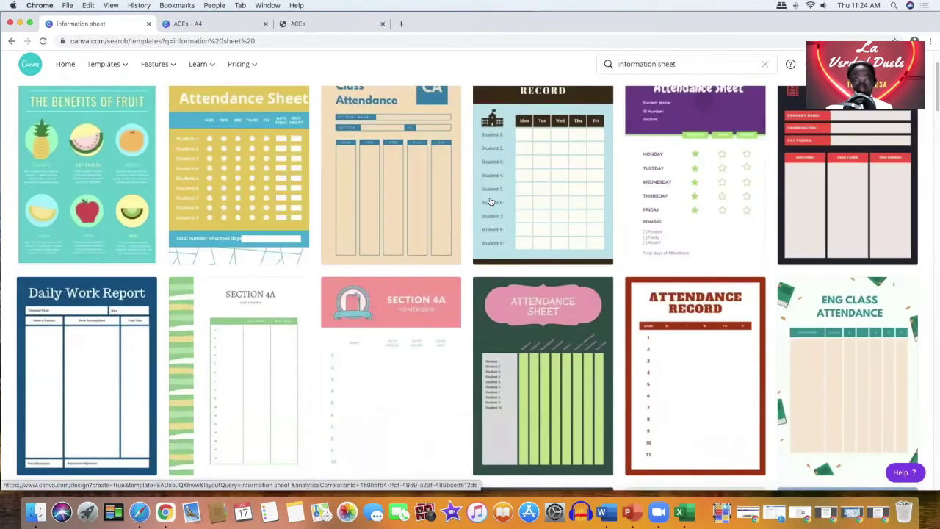
scroll(386, 201, up, 2)
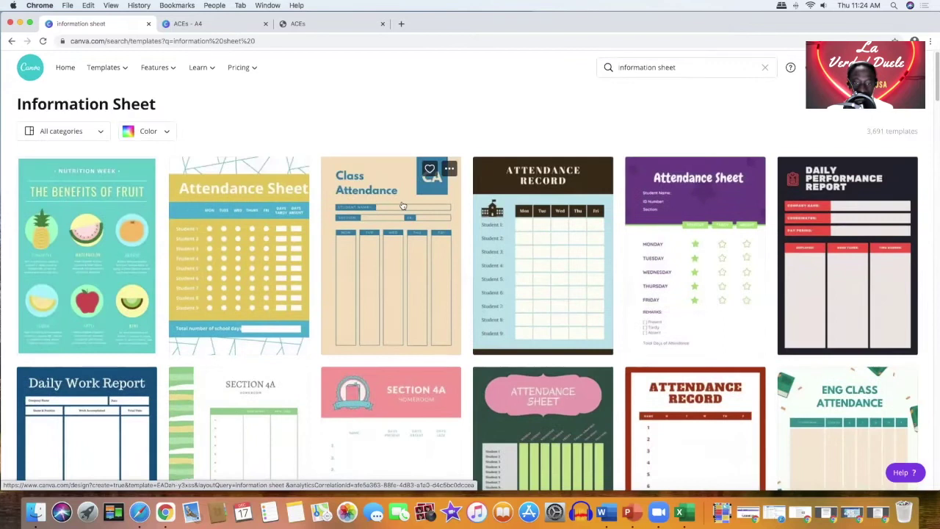
click(11, 44)
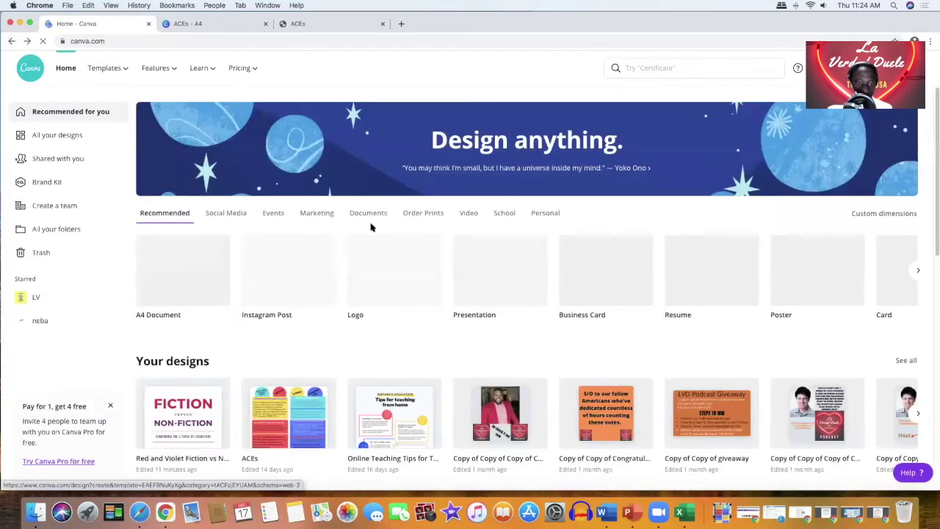
scroll(354, 224, down, 2)
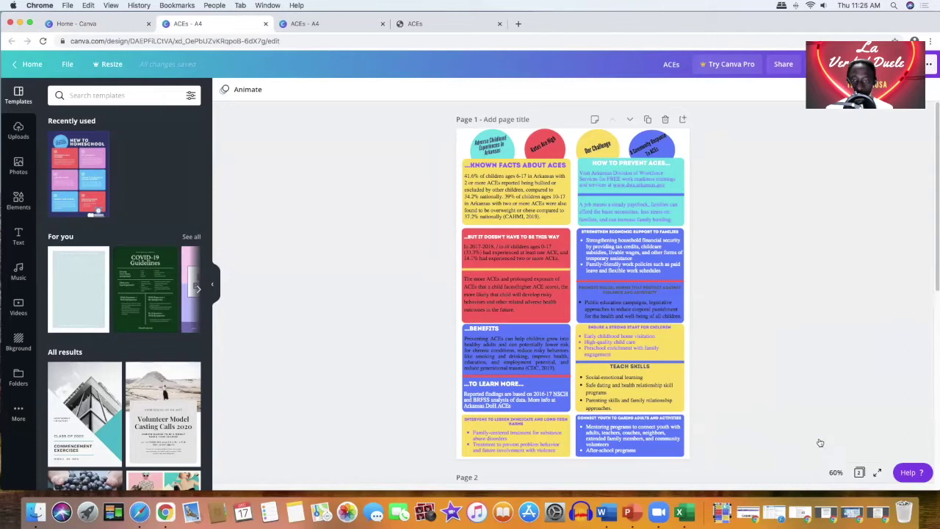
Step: Zoom the ACEs design to 100% and select the 'Adverse Childhood Experiences in Arkansas' title
click(836, 473)
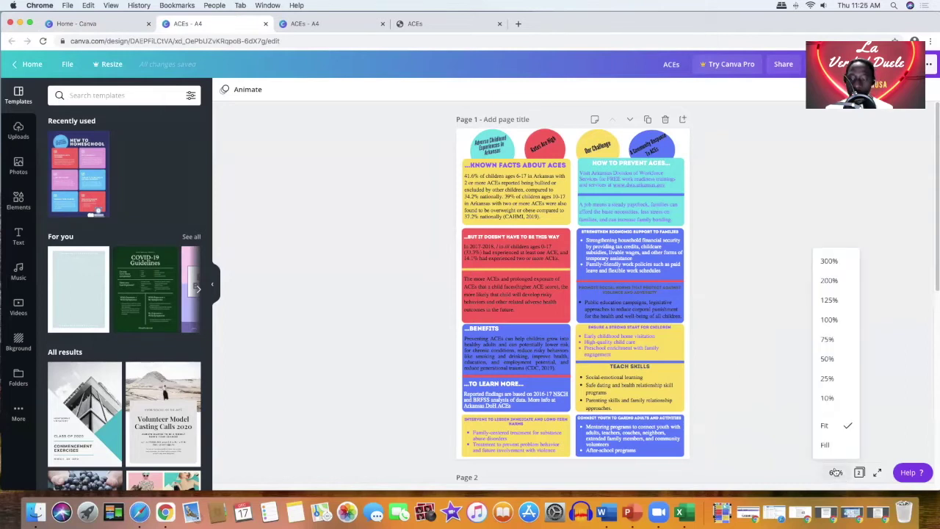
click(835, 321)
scroll(713, 305, up, 3)
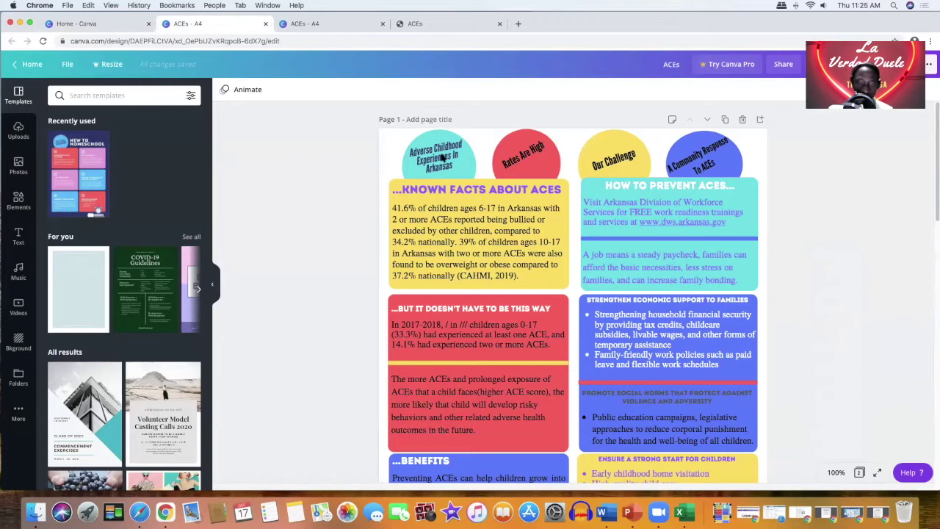
click(463, 164)
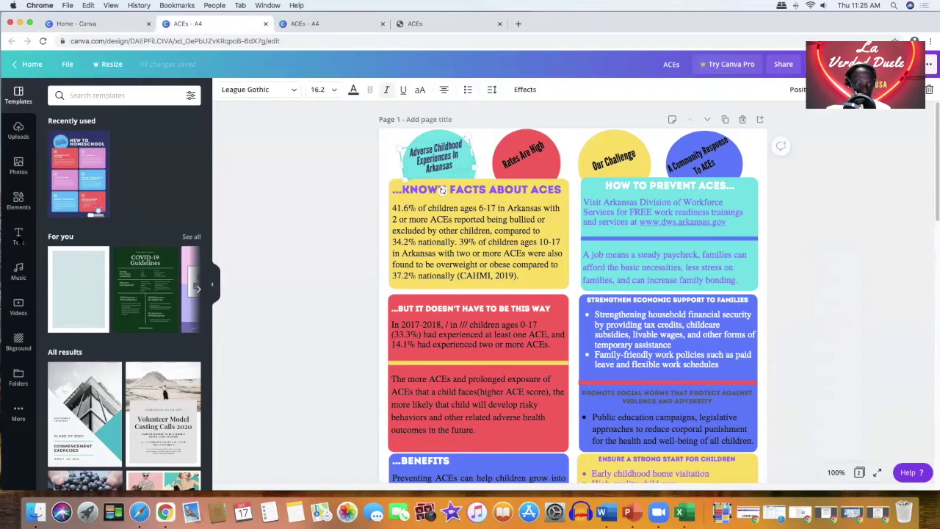
Step: Add a subheading text box reading 'how to' to the ACEs page
click(19, 241)
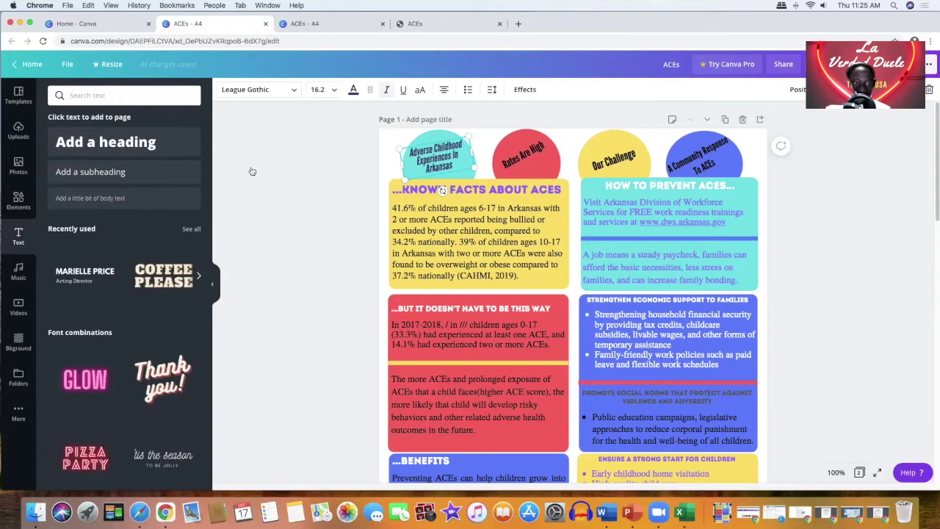
click(142, 175)
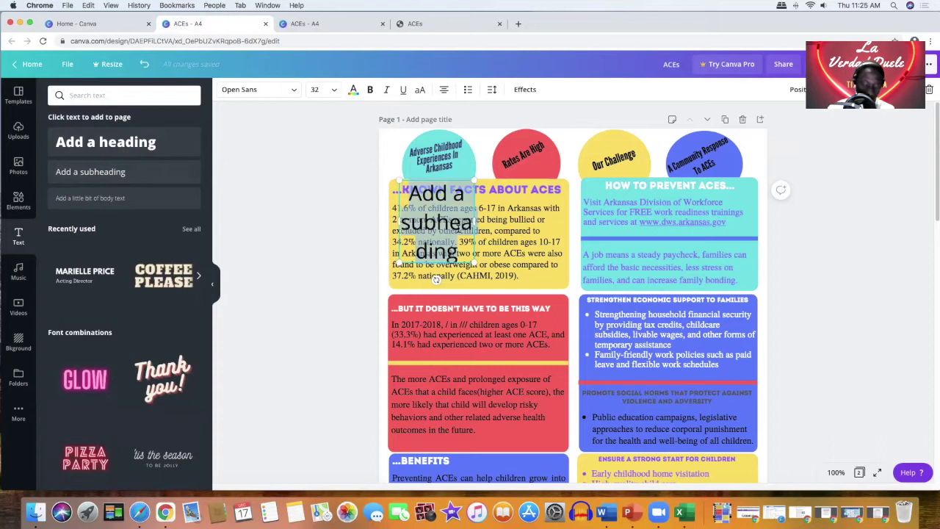
text(ho)
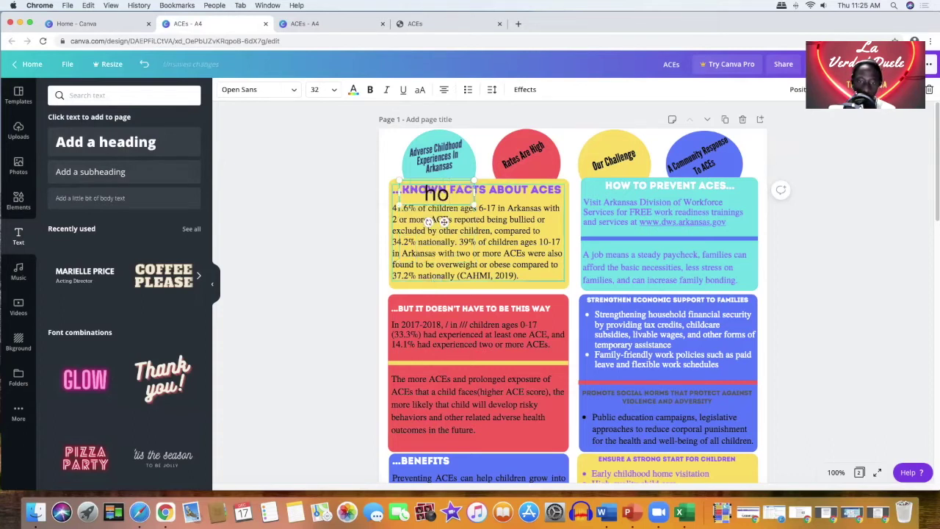
text(w to)
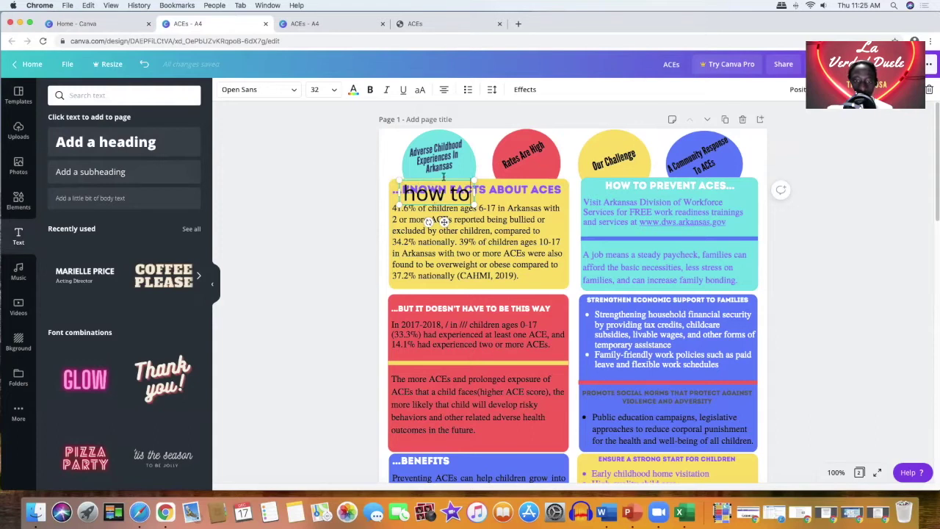
click(481, 232)
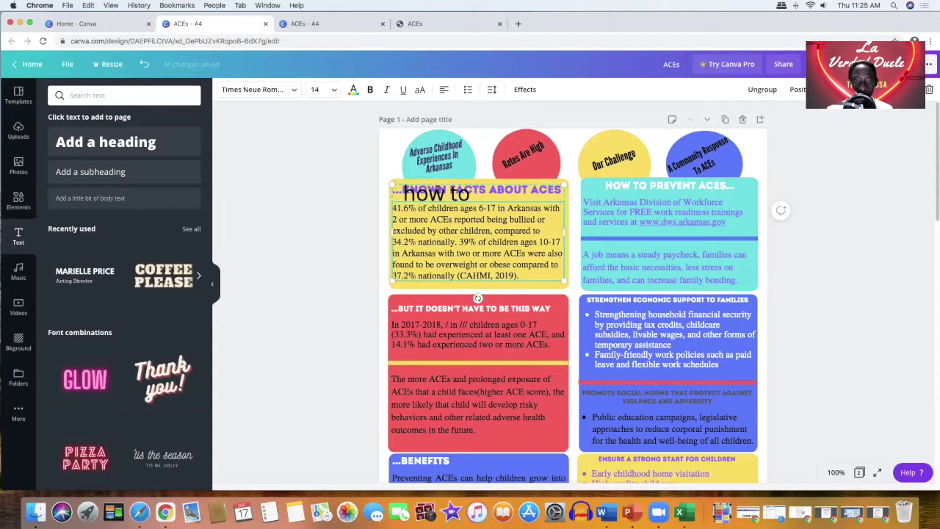
click(431, 184)
drag(437, 193, 617, 144)
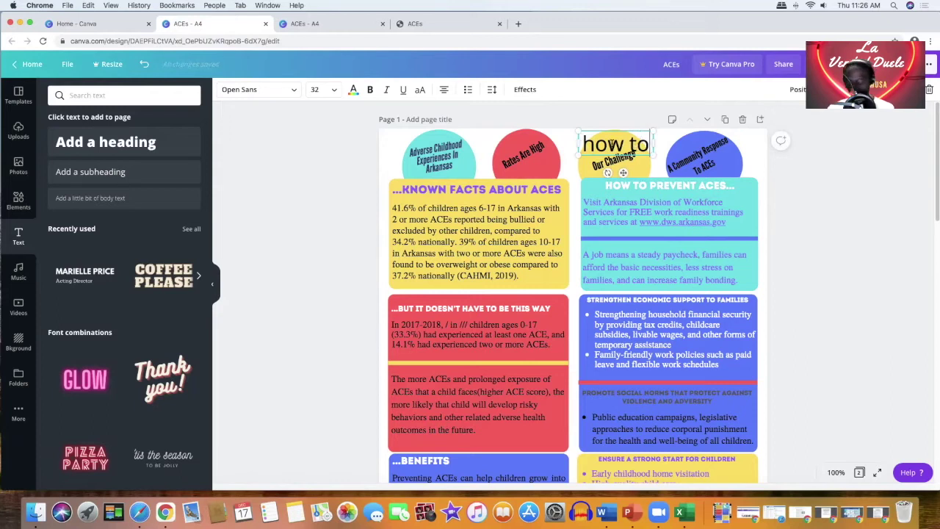
key(BackSpace)
key(BackSpace)
key(BackSpace)
key(BackSpace)
key(BackSpace)
key(BackSpace)
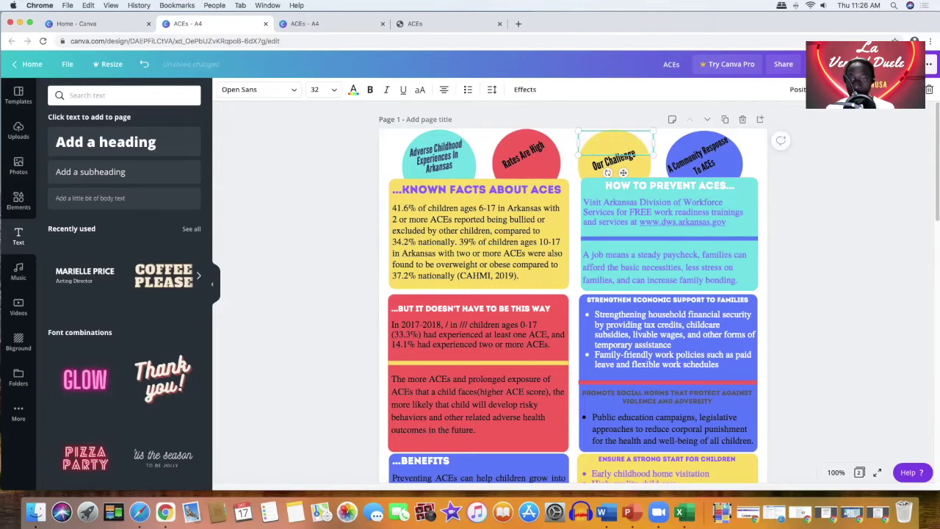
text(add ne)
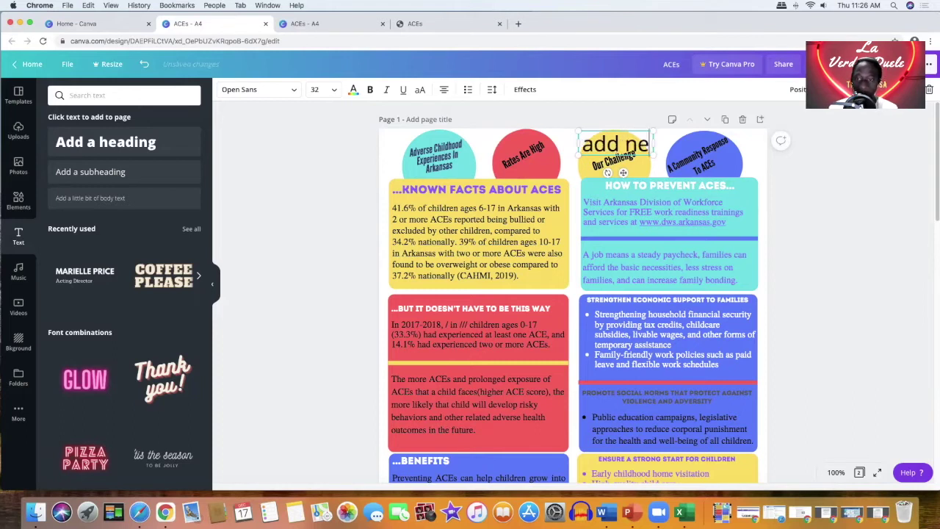
text(w text)
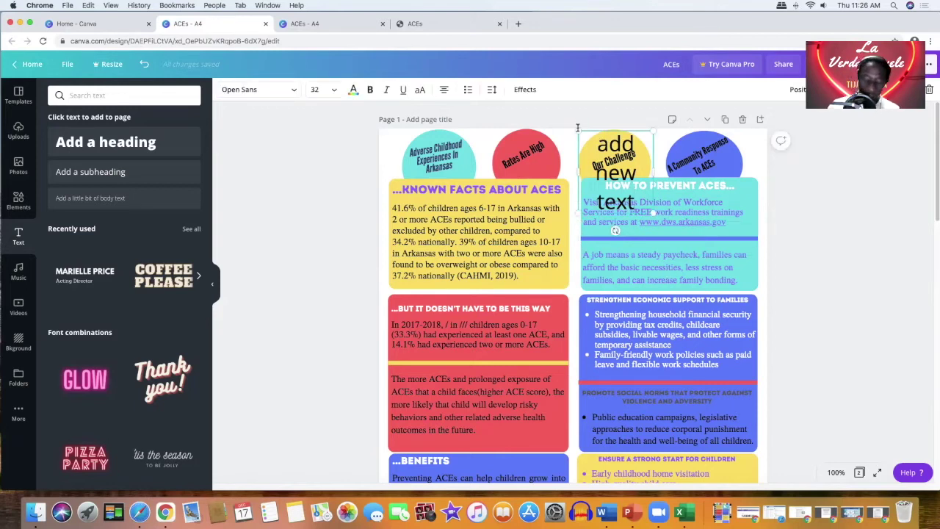
key(Delete)
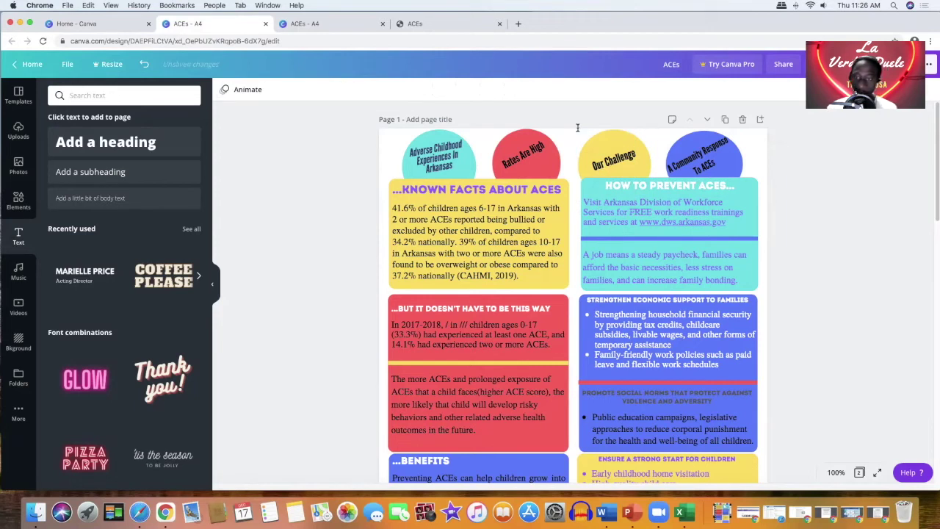
click(616, 142)
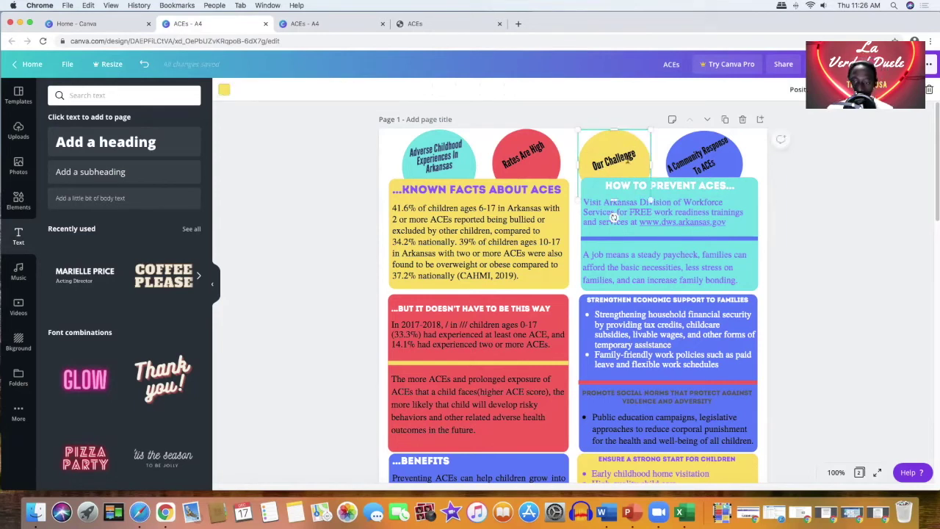
click(635, 153)
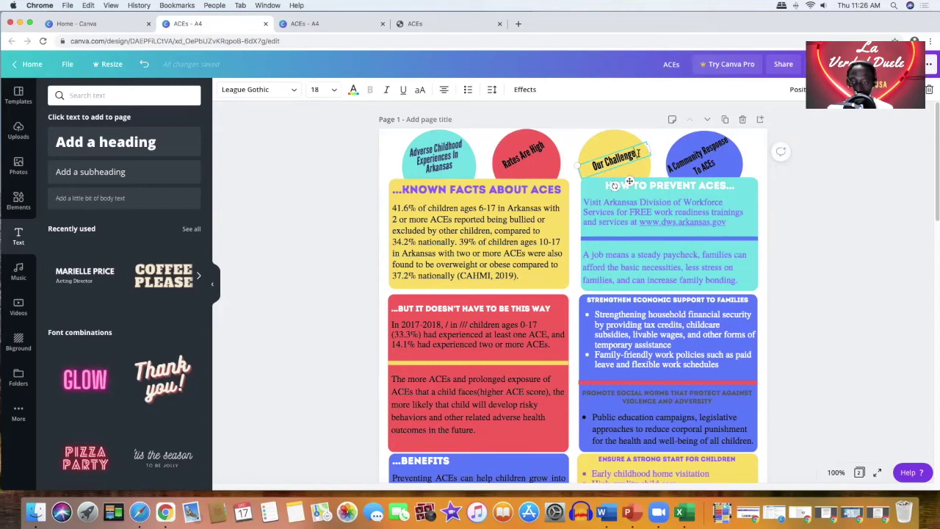
key(BackSpace)
key(BackSpace)
key(BackSpace)
key(BackSpace)
key(BackSpace)
key(BackSpace)
key(BackSpace)
key(BackSpace)
key(BackSpace)
key(BackSpace)
key(BackSpace)
key(BackSpace)
key(BackSpace)
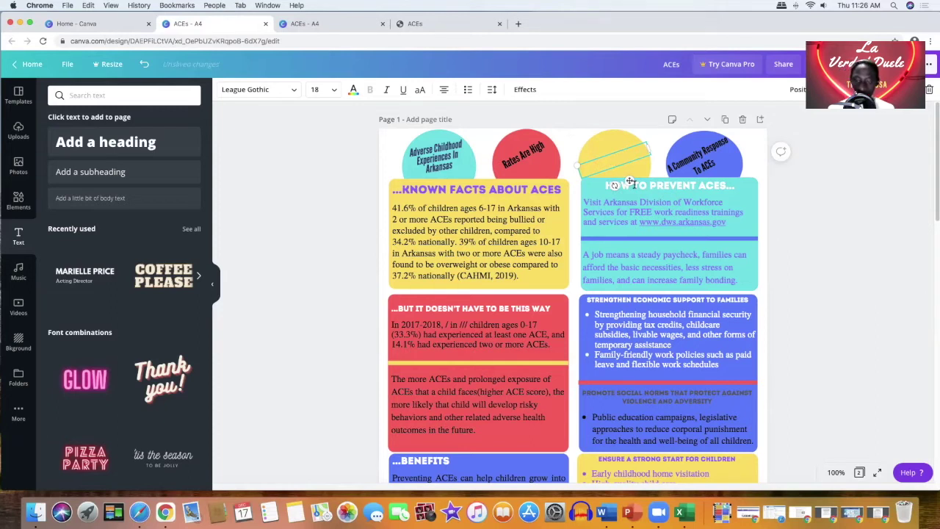
key(super+z)
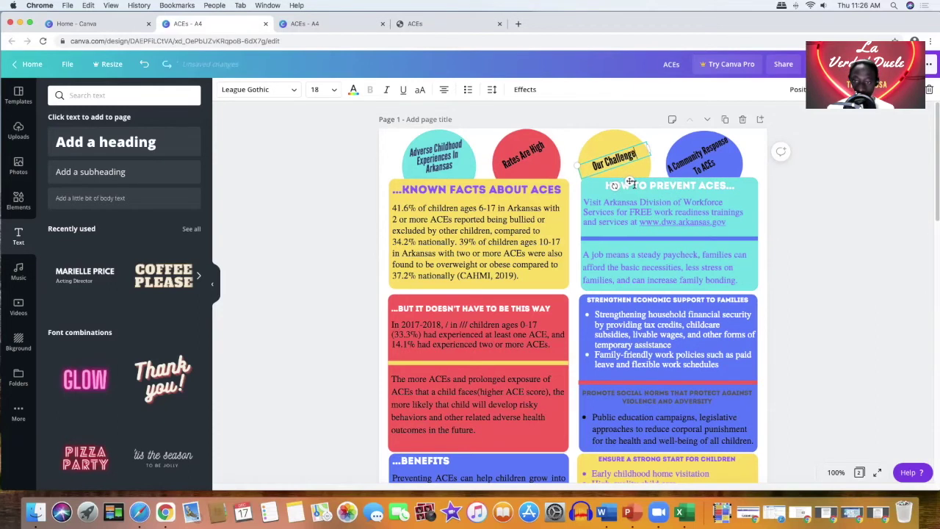
key(super+z)
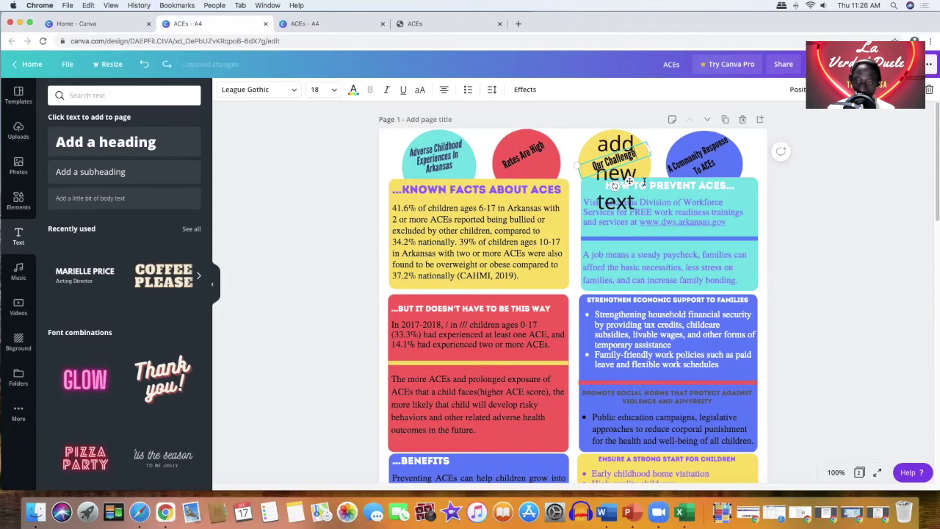
click(651, 211)
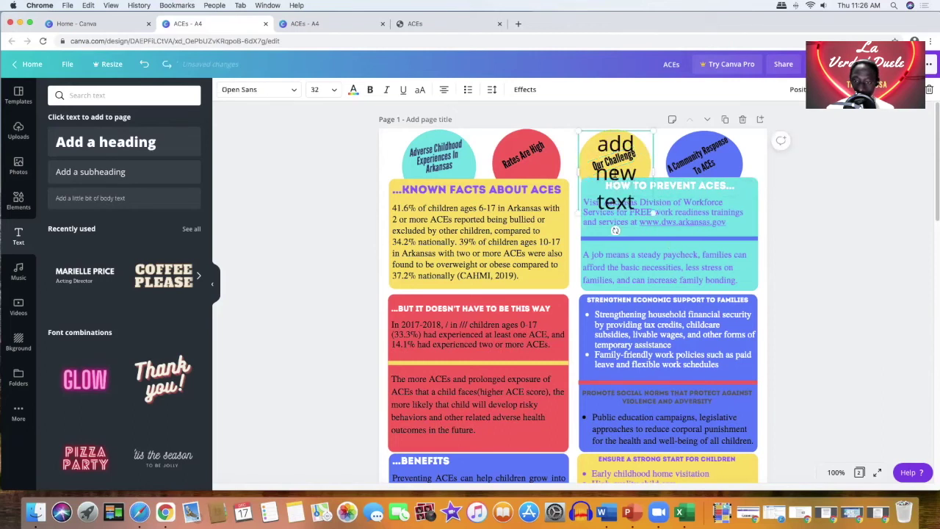
key(BackSpace)
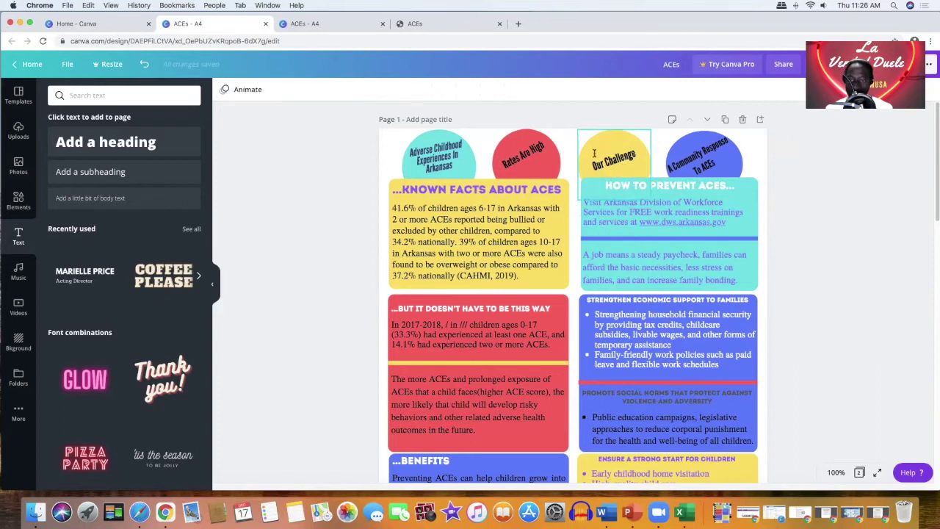
Step: Add the recently used name-and-title font combination to the middle of the sheet
scroll(531, 285, down, 4)
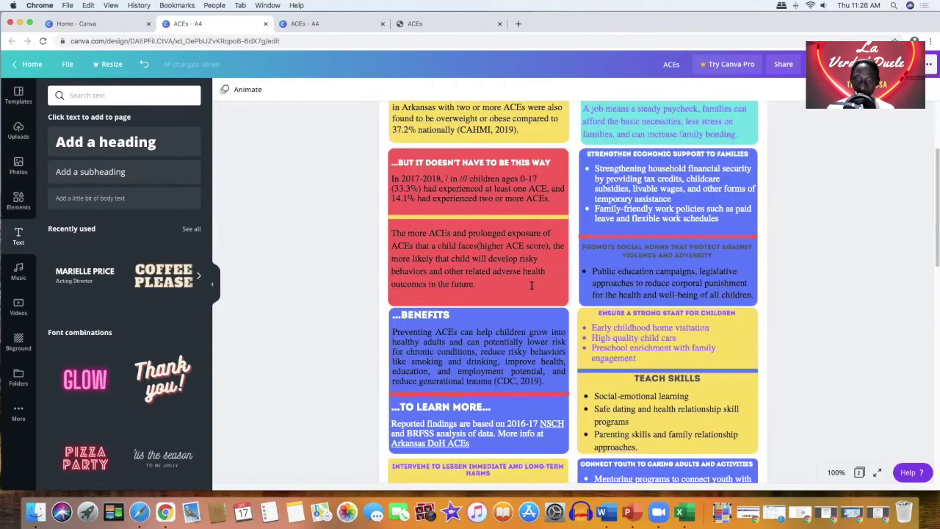
click(494, 181)
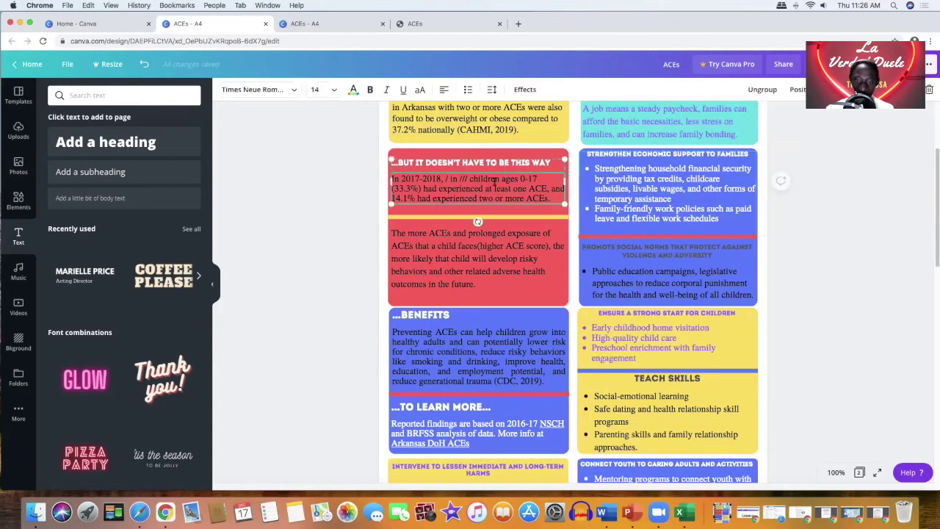
click(438, 163)
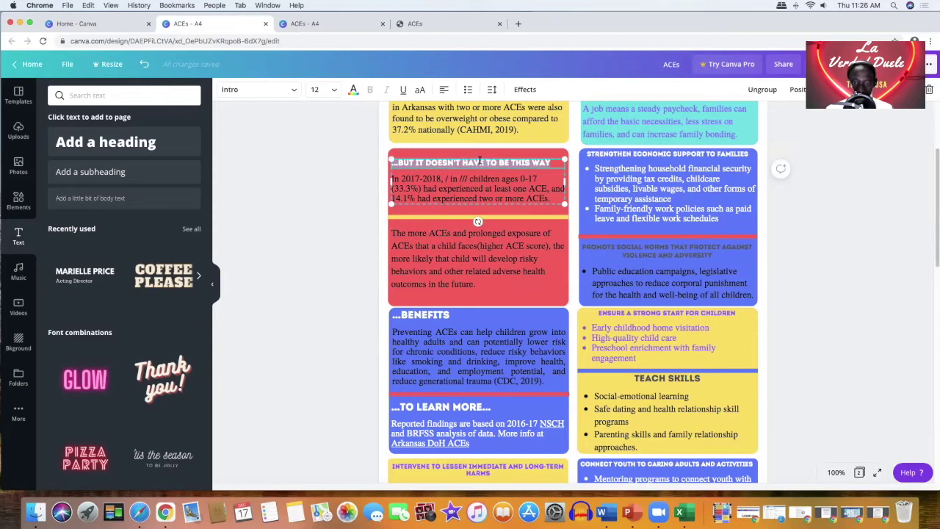
click(487, 185)
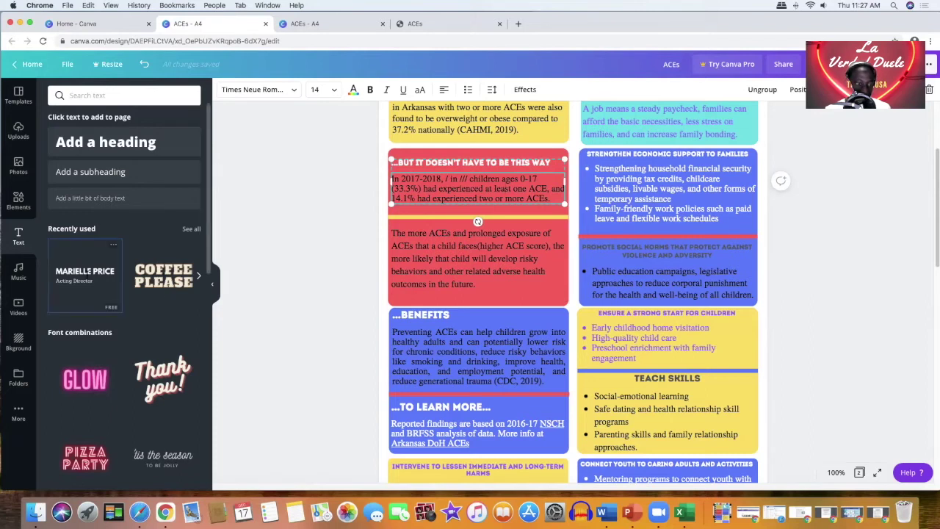
click(79, 286)
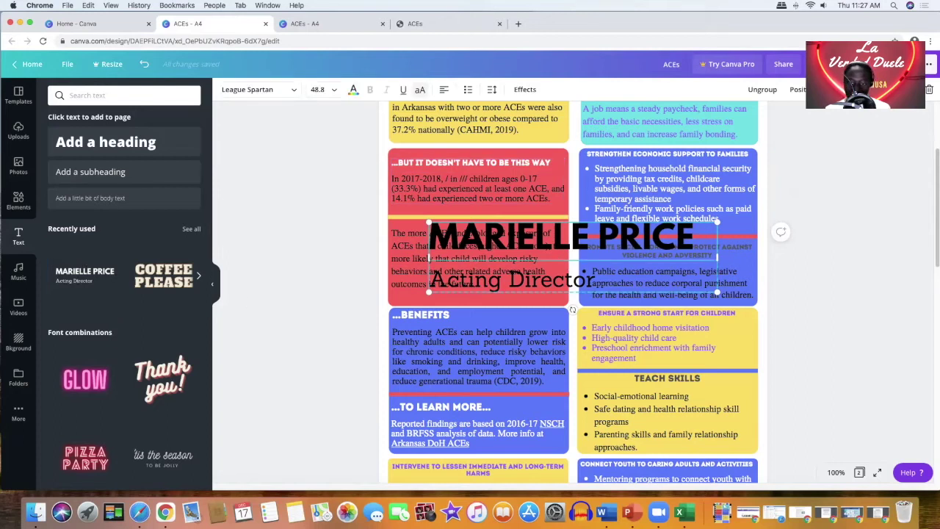
Step: Replace the name-and-title text with 'TOPIC' and 'general information'
double_click(561, 237)
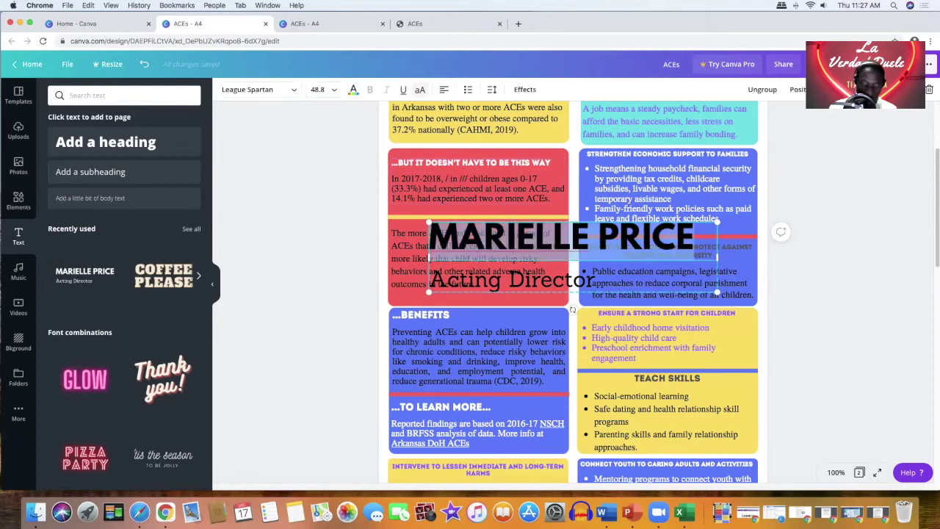
text(TOPIC)
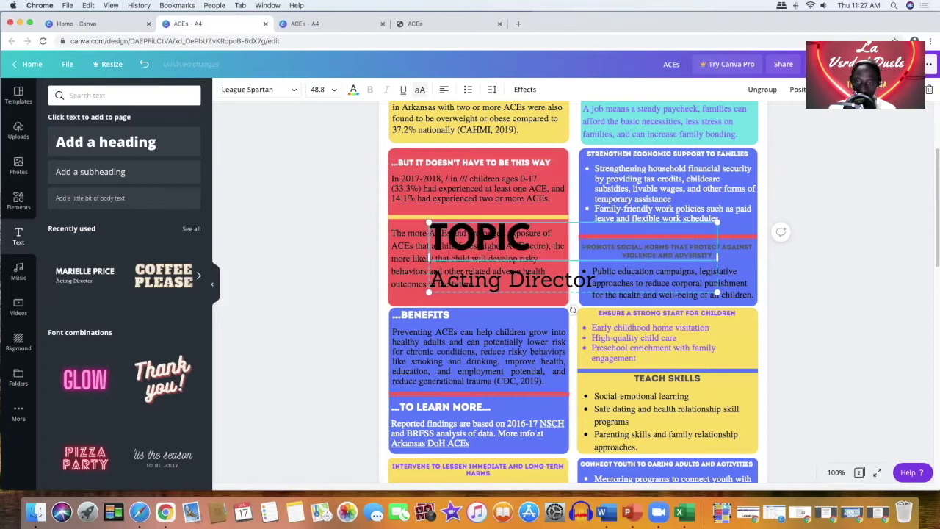
double_click(512, 280)
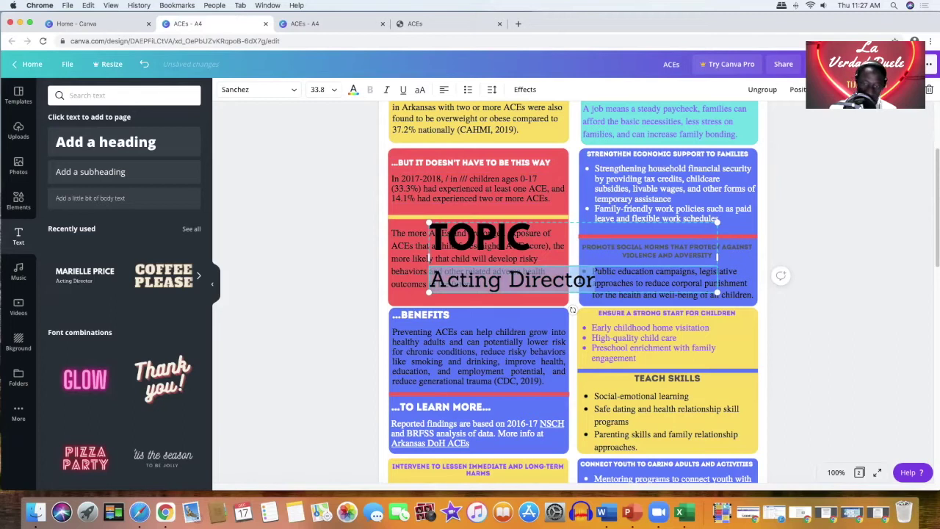
text(general information)
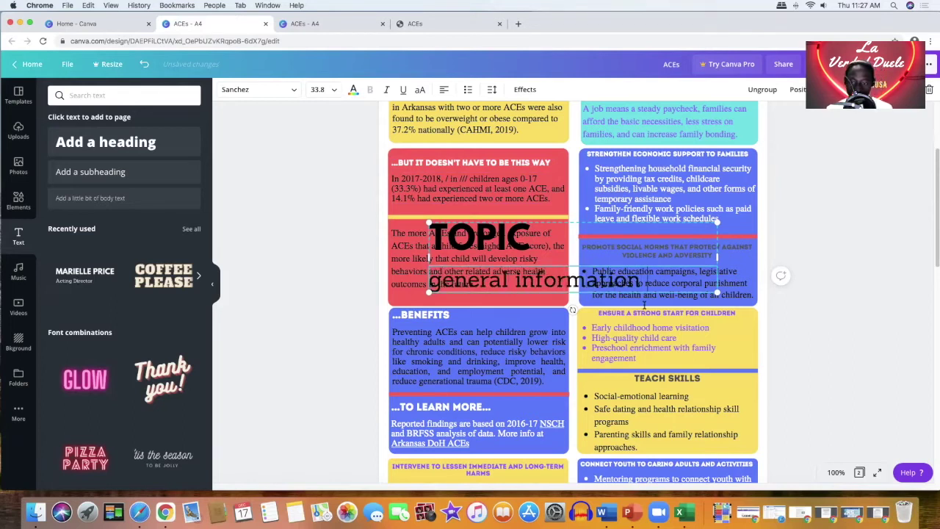
click(576, 252)
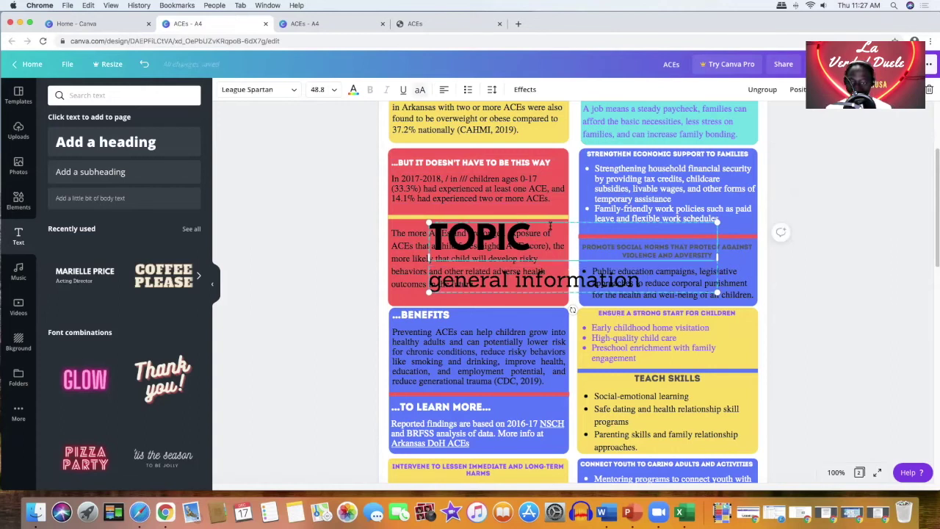
Step: Move the TOPIC group onto the red card, shrink it, and delete the TOPIC heading
click(504, 316)
click(496, 239)
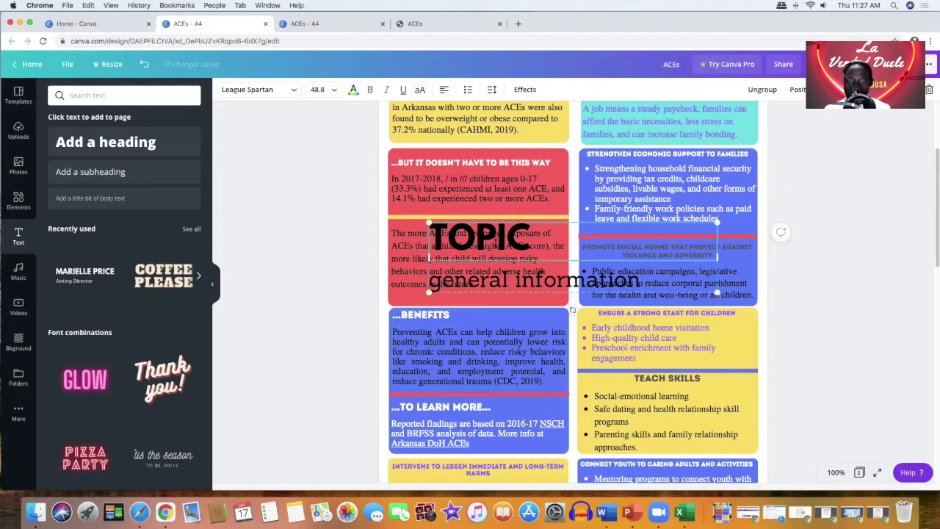
drag(487, 219, 465, 145)
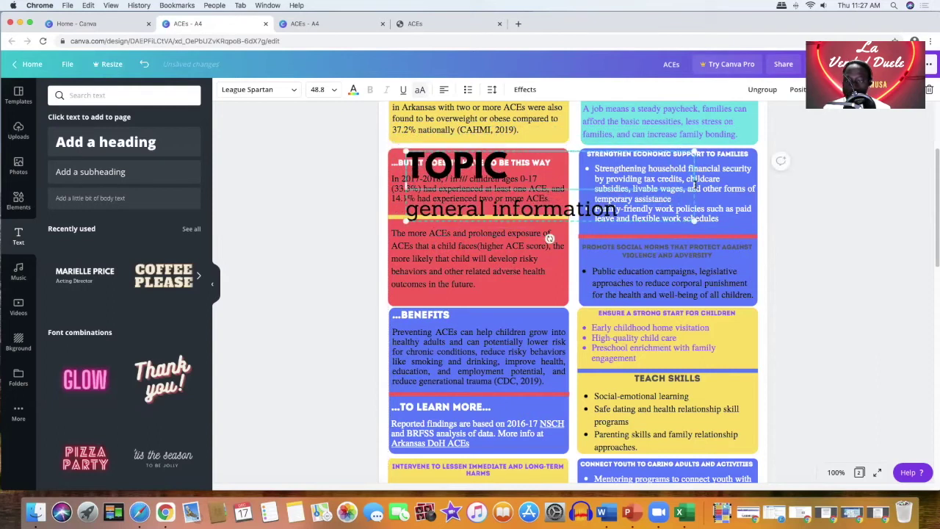
drag(695, 150, 602, 189)
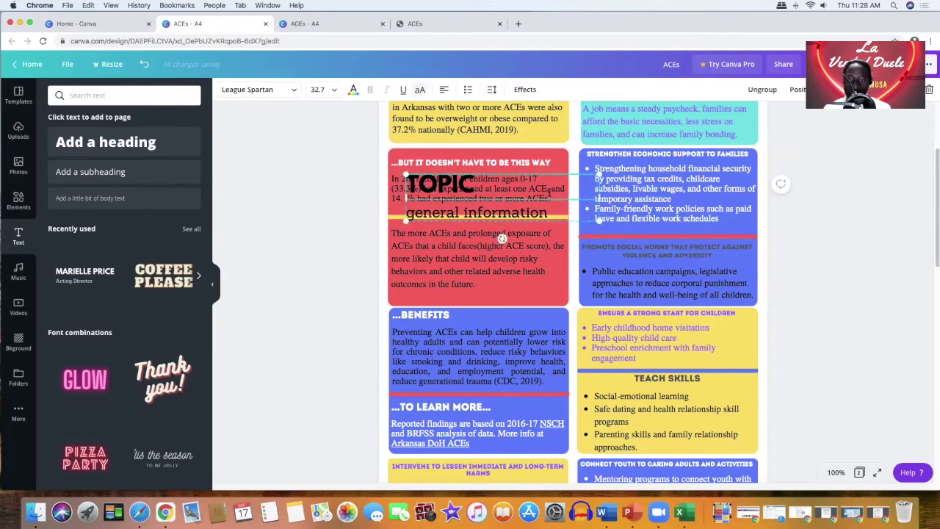
key(BackSpace)
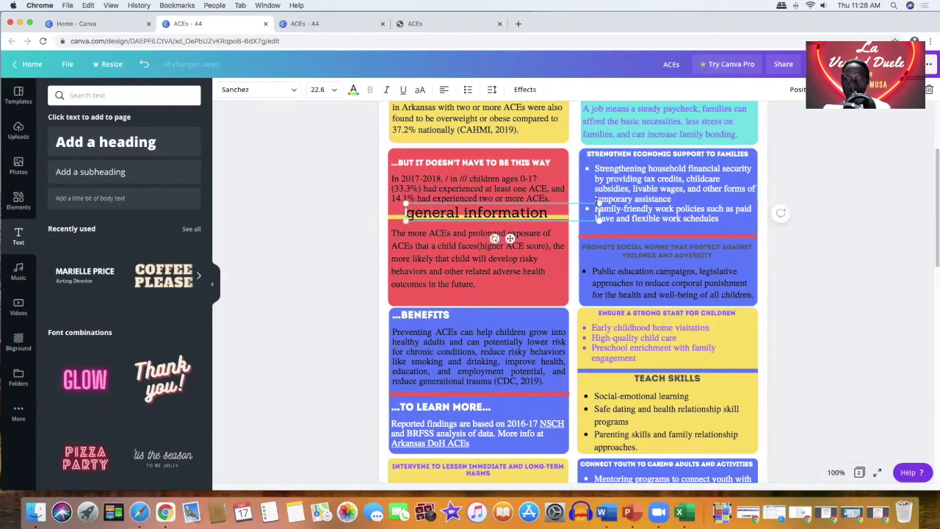
Step: Delete the stray 'general information' text box
key(Escape)
key(Delete)
scroll(611, 209, up, 5)
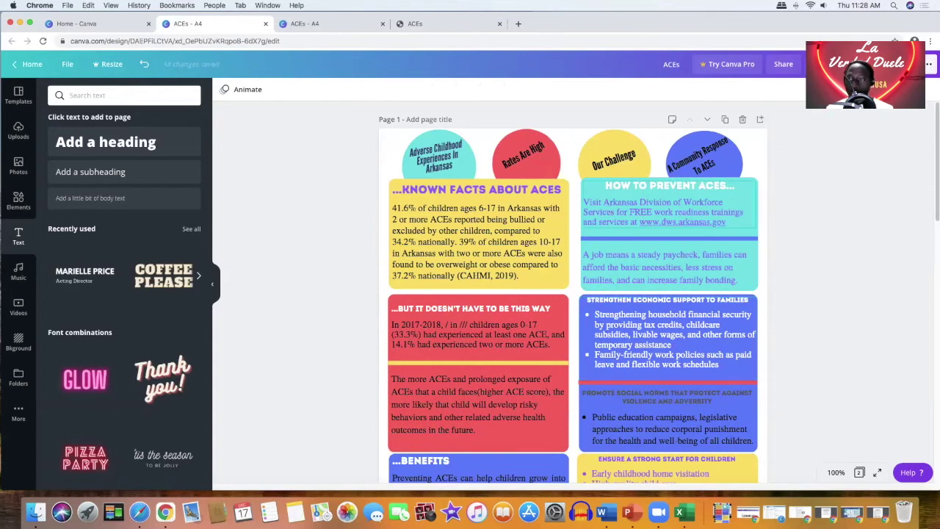
Step: Download the design as ACEs.pdf and view it in the browser's PDF viewer
click(928, 66)
click(926, 69)
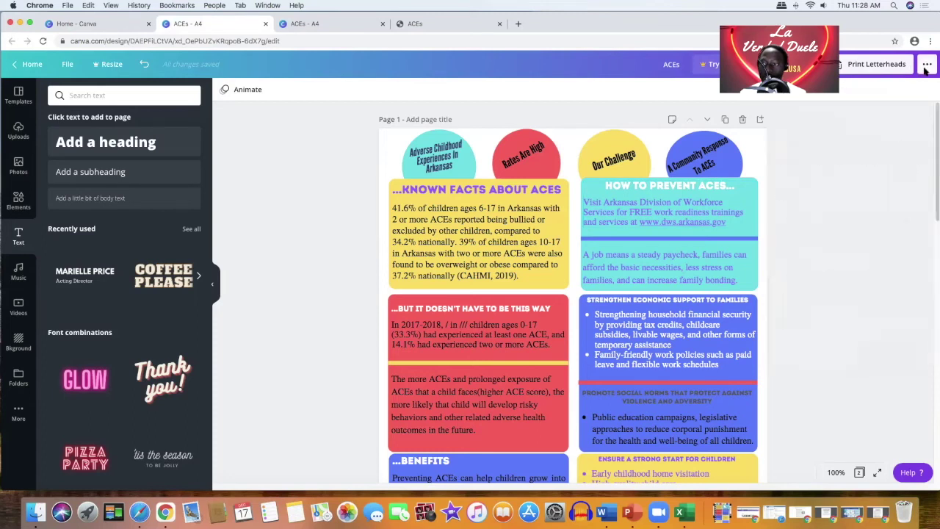
click(927, 66)
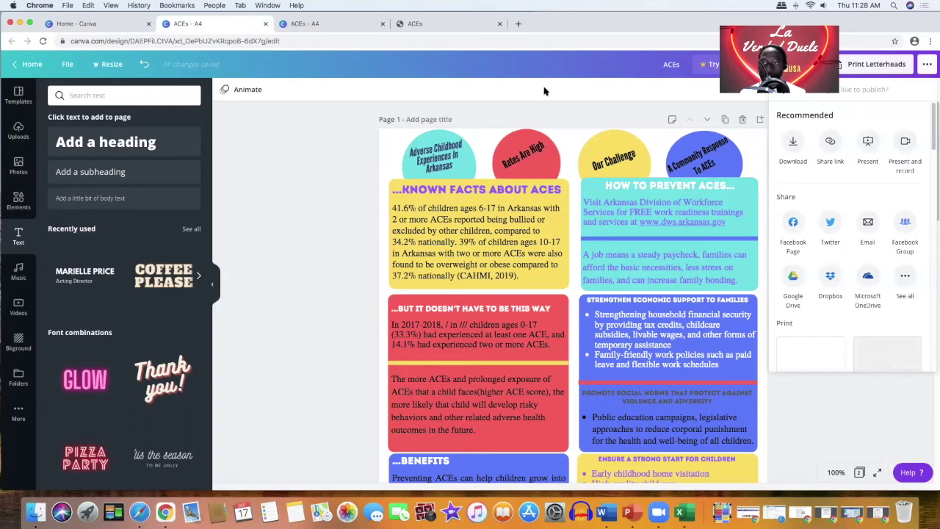
click(460, 27)
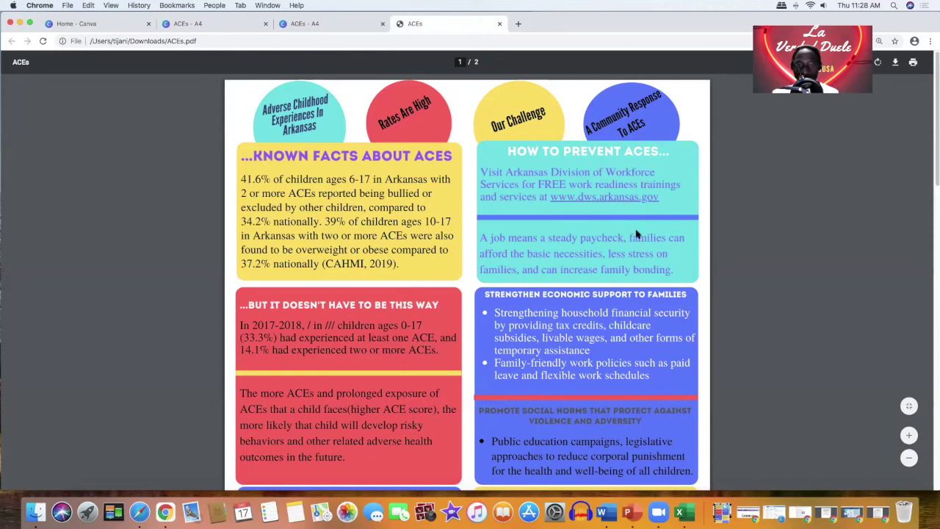
scroll(637, 229, down, 1)
scroll(640, 226, down, 5)
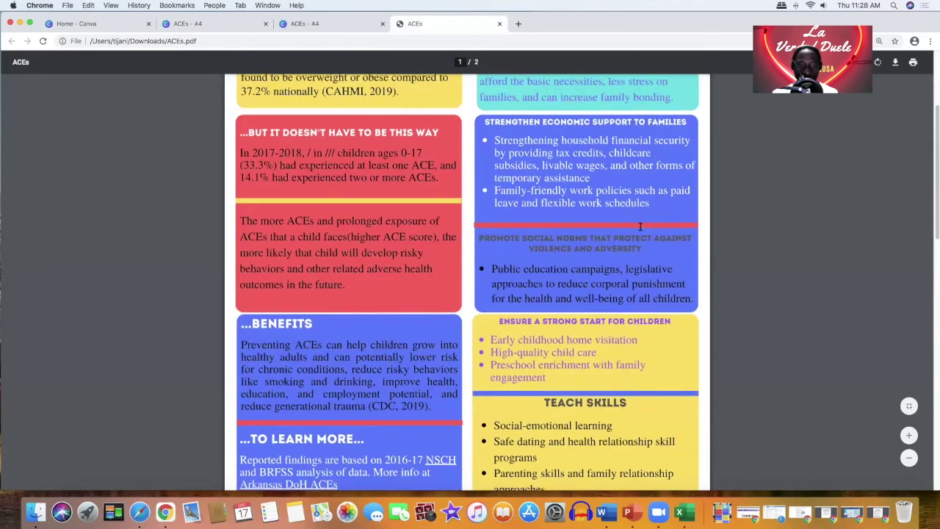
scroll(640, 227, up, 3)
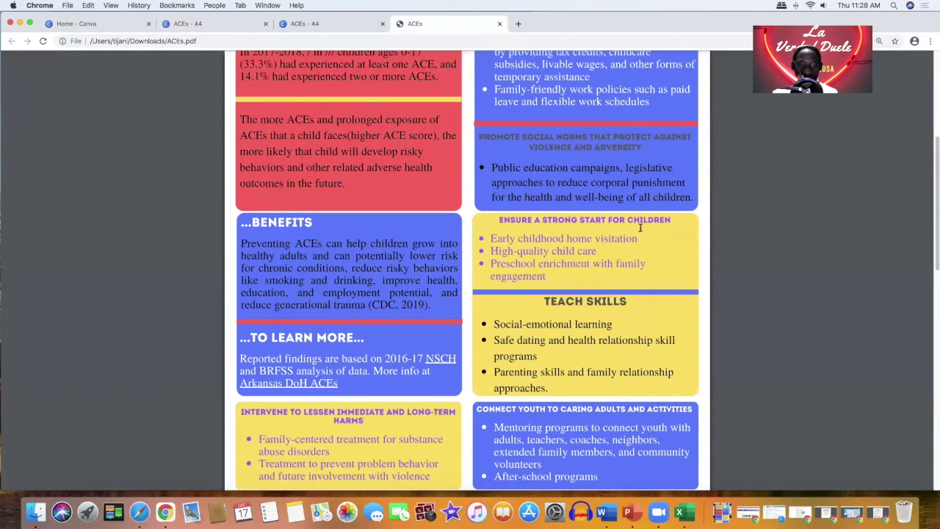
scroll(640, 228, up, 2)
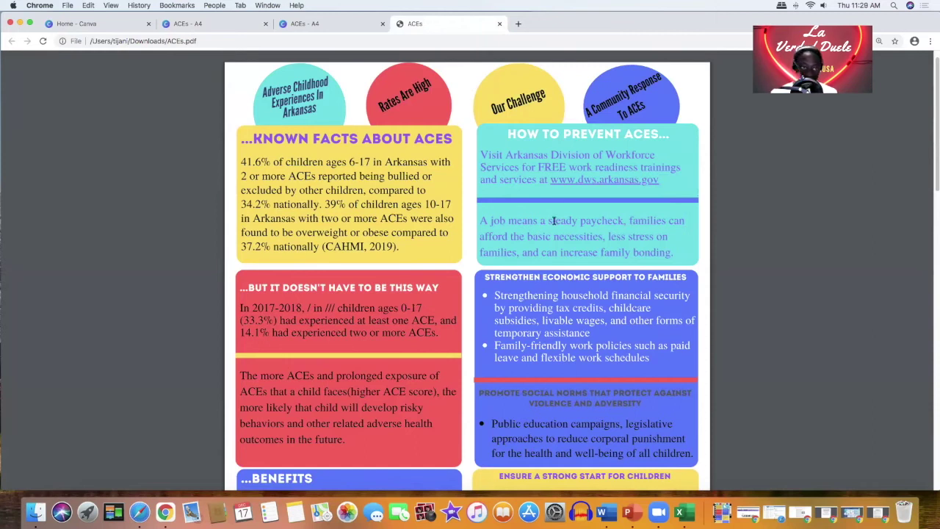
Step: Return to the ACEs - A4 design in Canva, with download set to PDF Print for all 2 pages
click(211, 30)
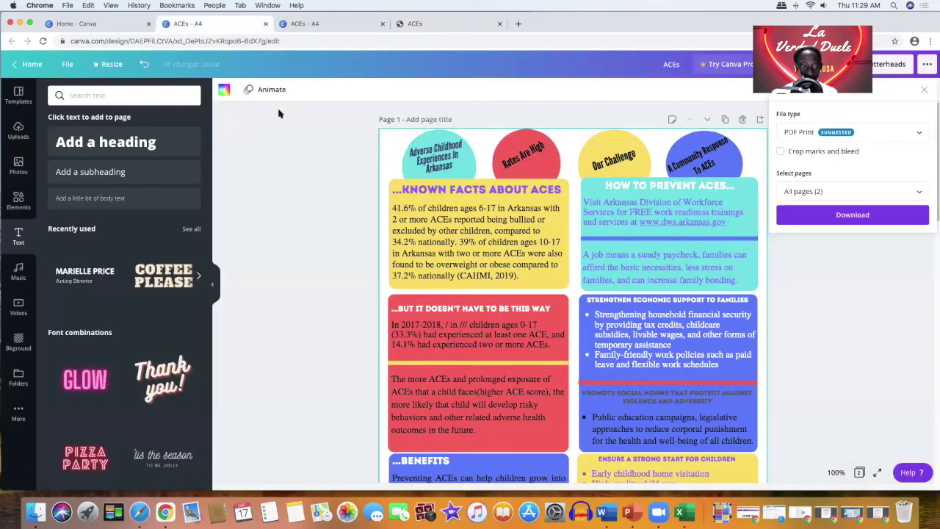